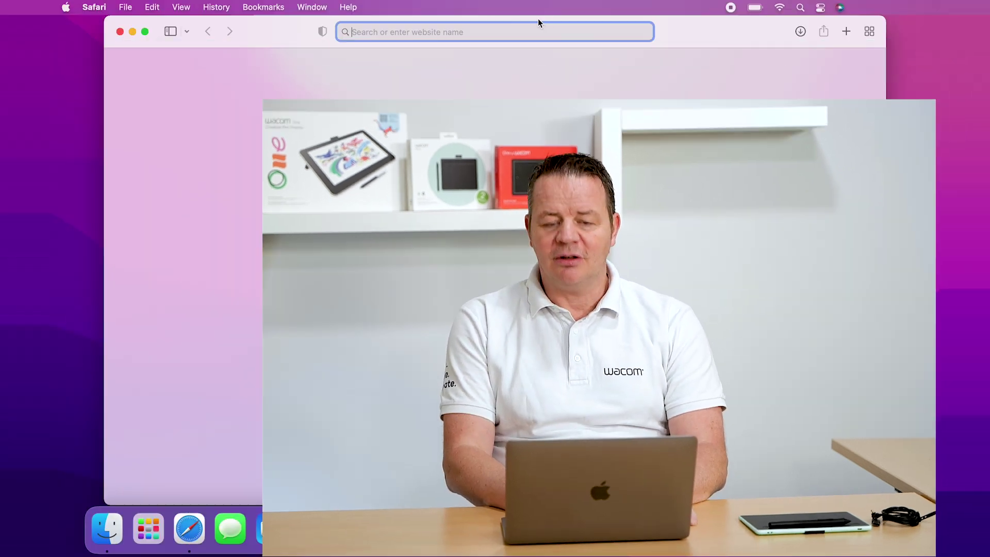
- Download the macOS Wacom tablet driver 6.3.44-2 (113 MB) from Wacom Support's Drivers & Downloads page
type("support.wacom.com")
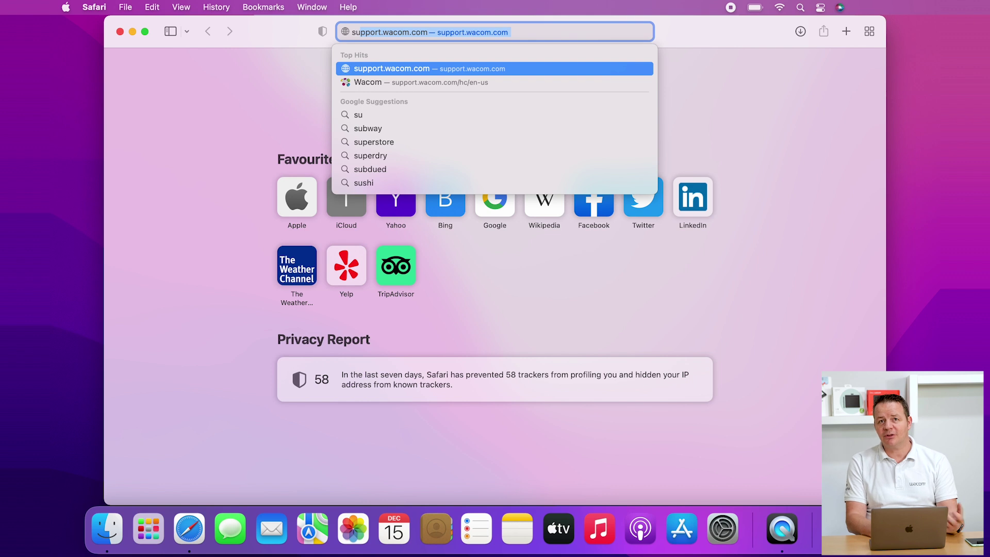
key("Return")
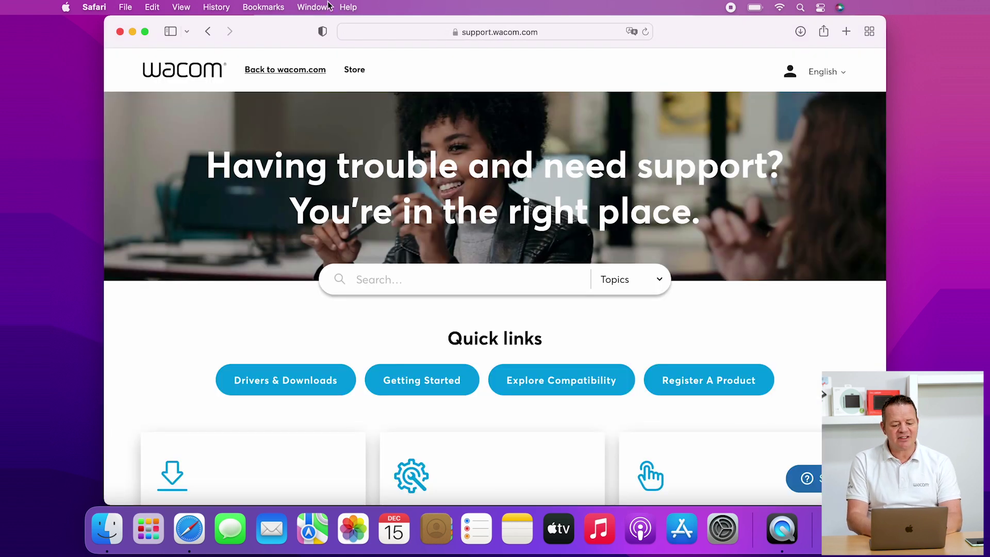
left_click(299, 384)
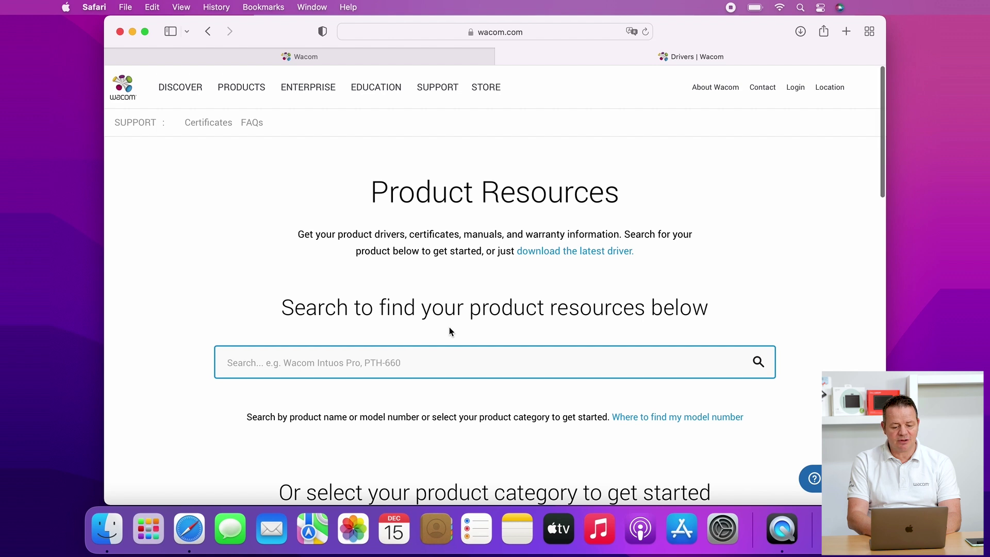
scroll(450, 332, "down", 12)
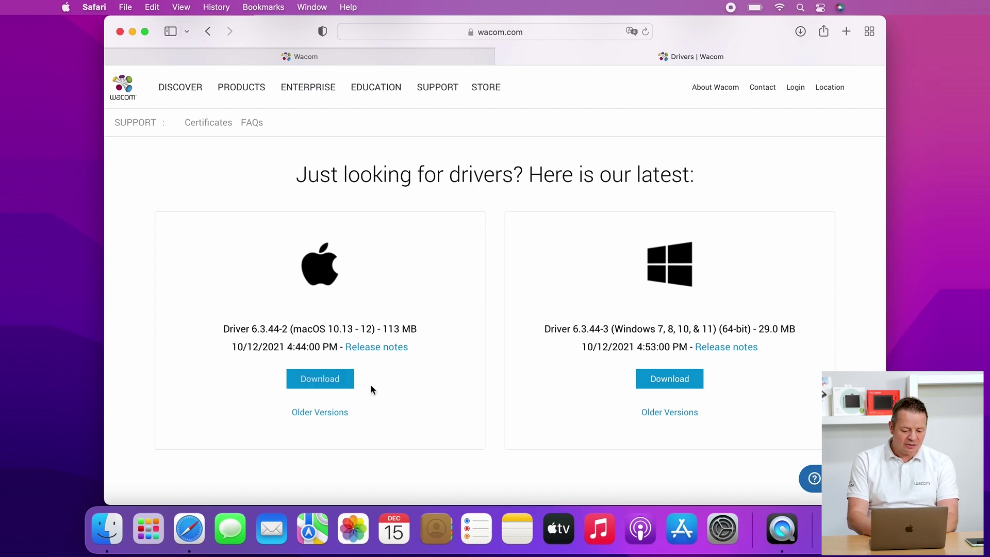
left_click(330, 387)
left_click(478, 361)
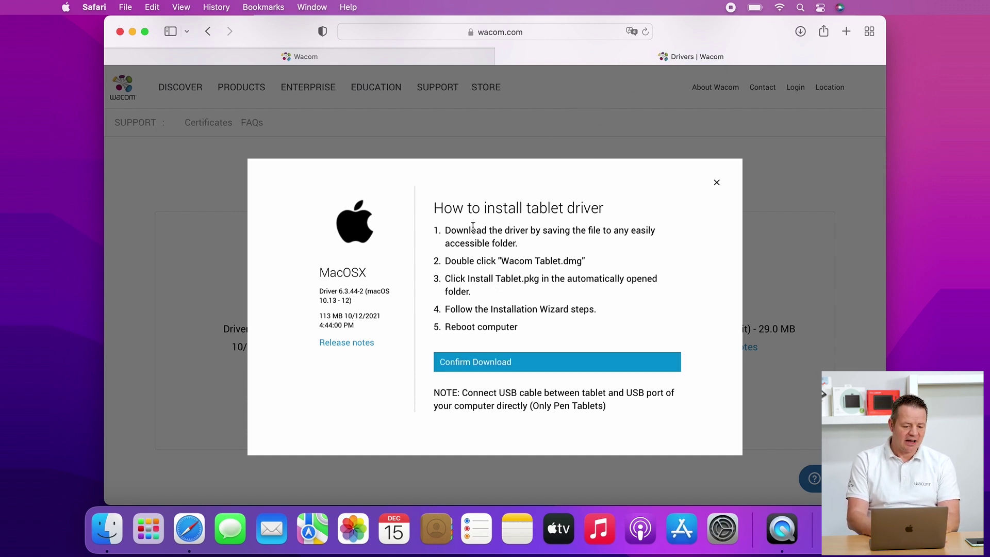
- Minimise Safari and show the Downloads folder in a Finder window
left_click(132, 32)
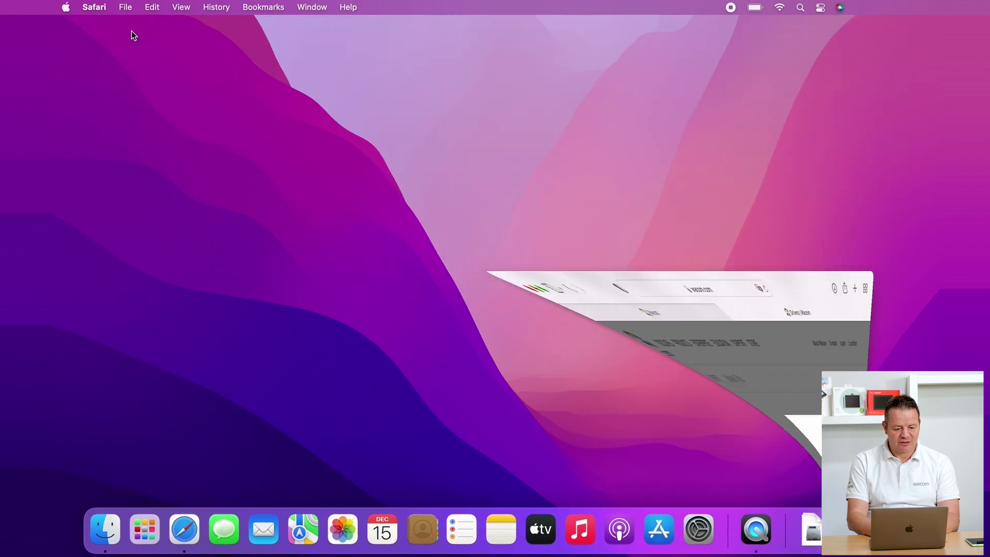
left_click(103, 529)
left_click(242, 210)
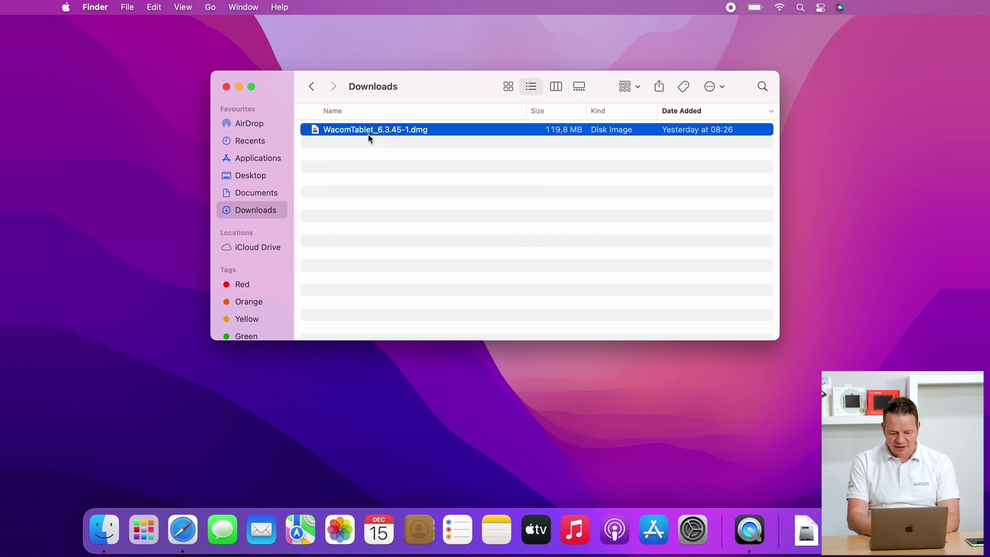
- Mount WacomTablet_6.3.45-1.dmg and launch Install Wacom Tablet.pkg
double_click(369, 129)
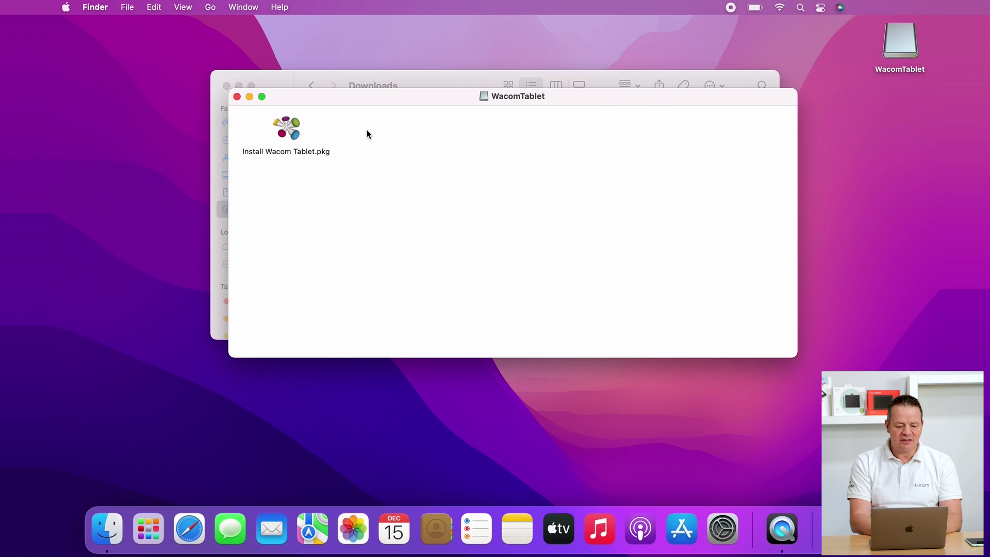
left_click(292, 136)
double_click(292, 136)
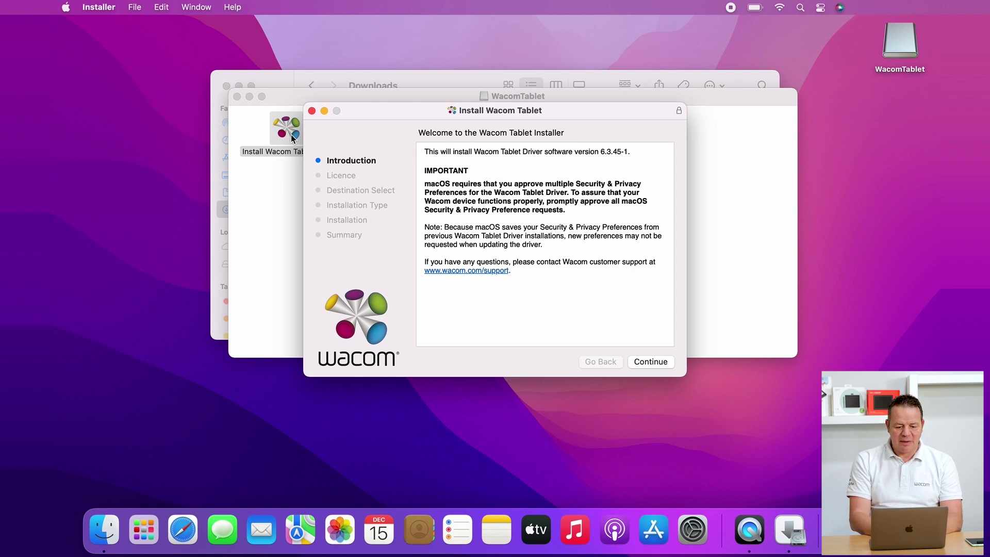
- Move past the introduction and agree to the Wacom software licence terms
left_click_drag(396, 114, 349, 126)
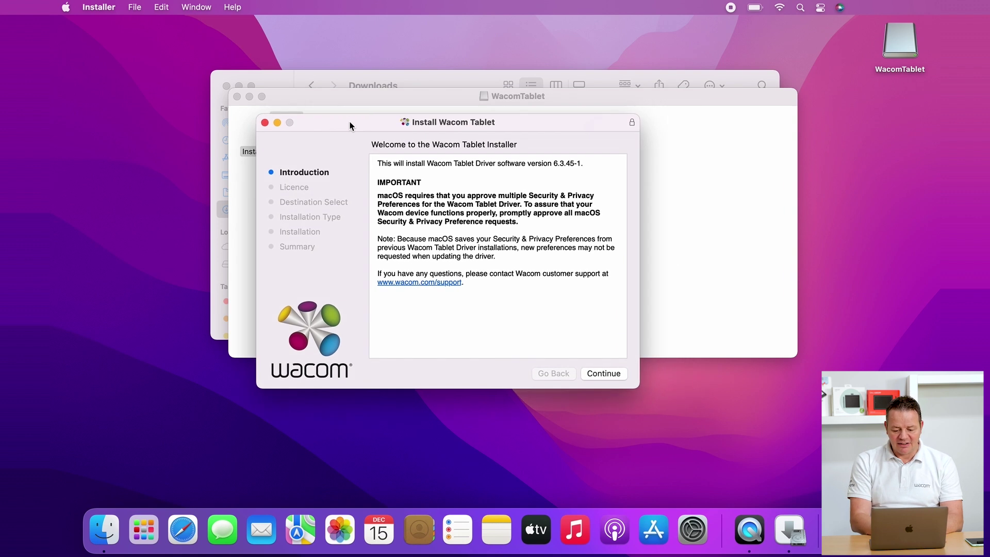
left_click(601, 373)
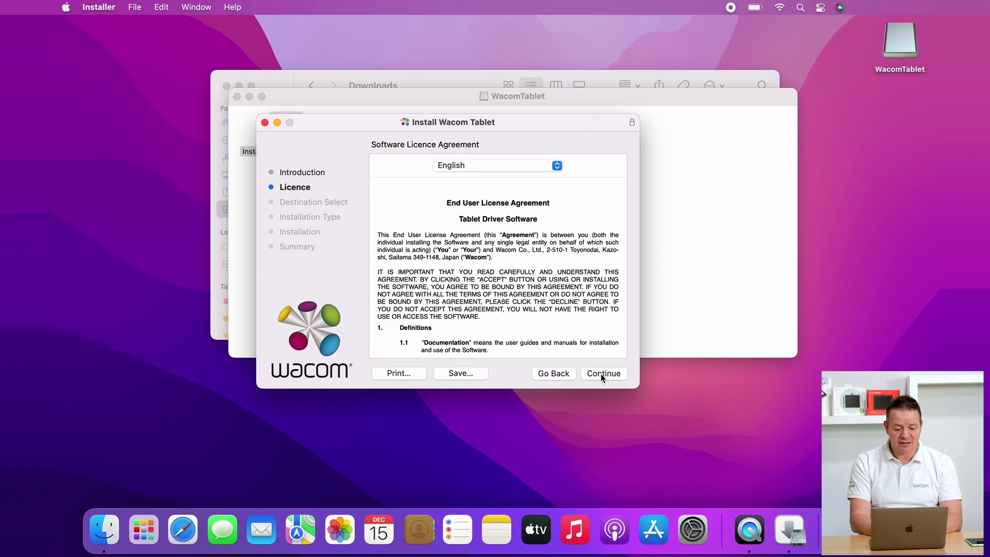
left_click(601, 373)
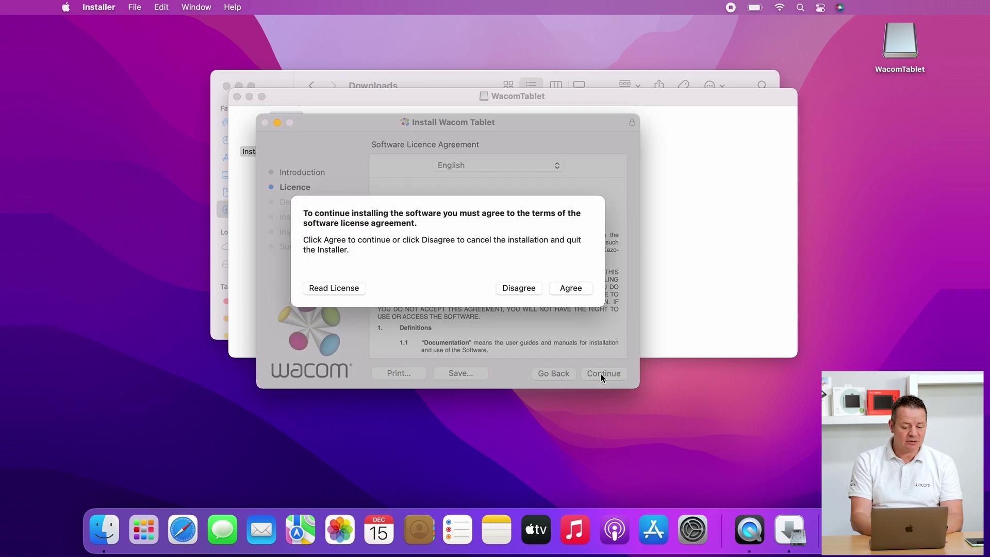
left_click(567, 288)
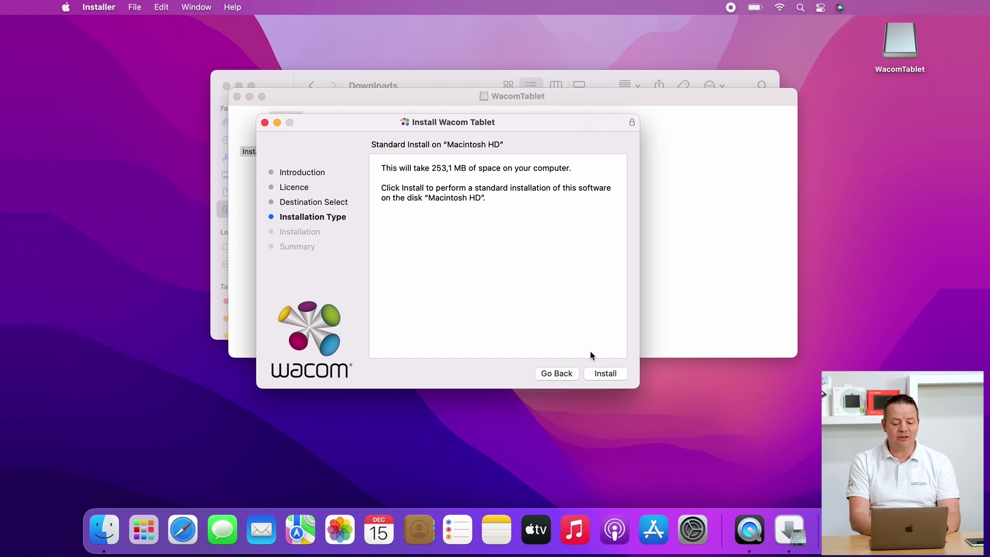
- Start the standard install on Macintosh HD, authorised with the account password, then close the disk image window
left_click(604, 372)
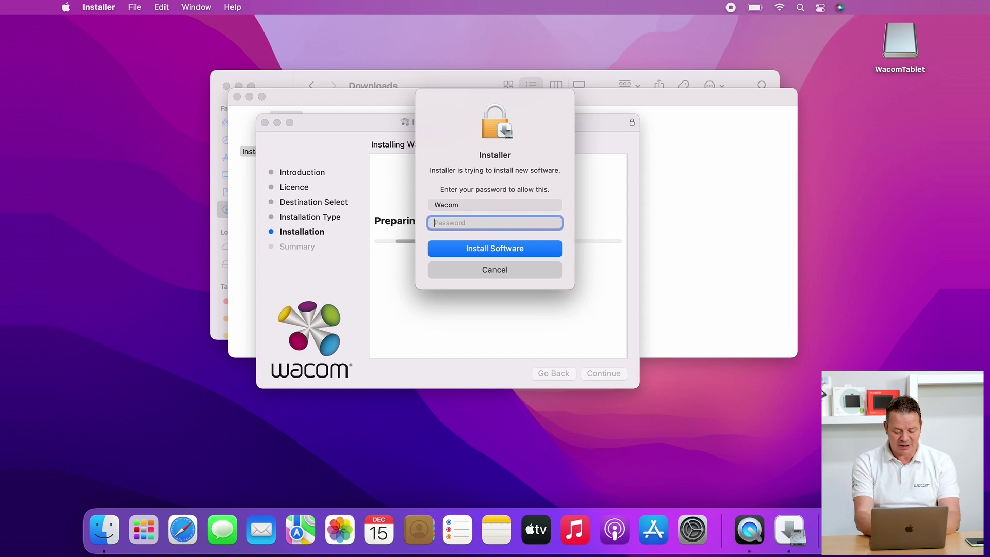
type("••••••")
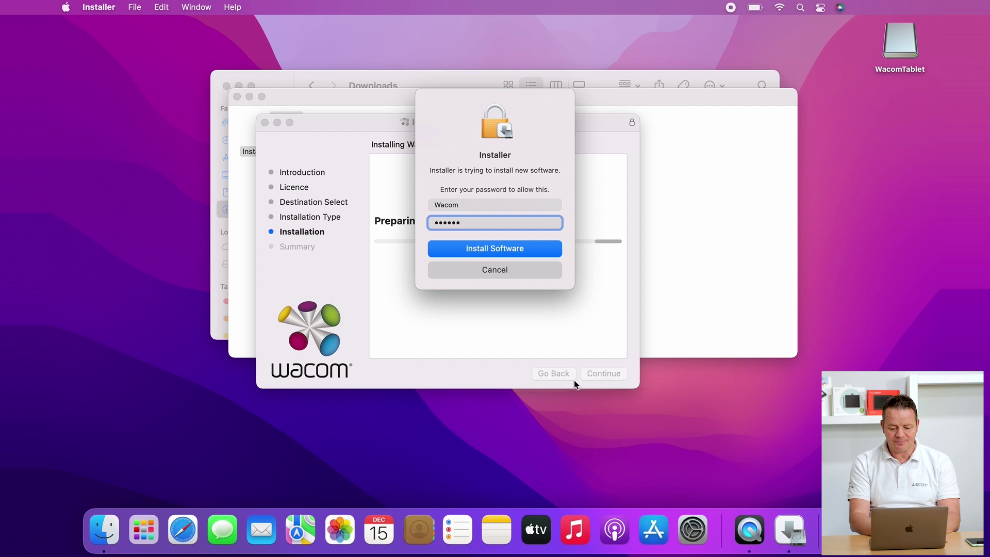
left_click(465, 250)
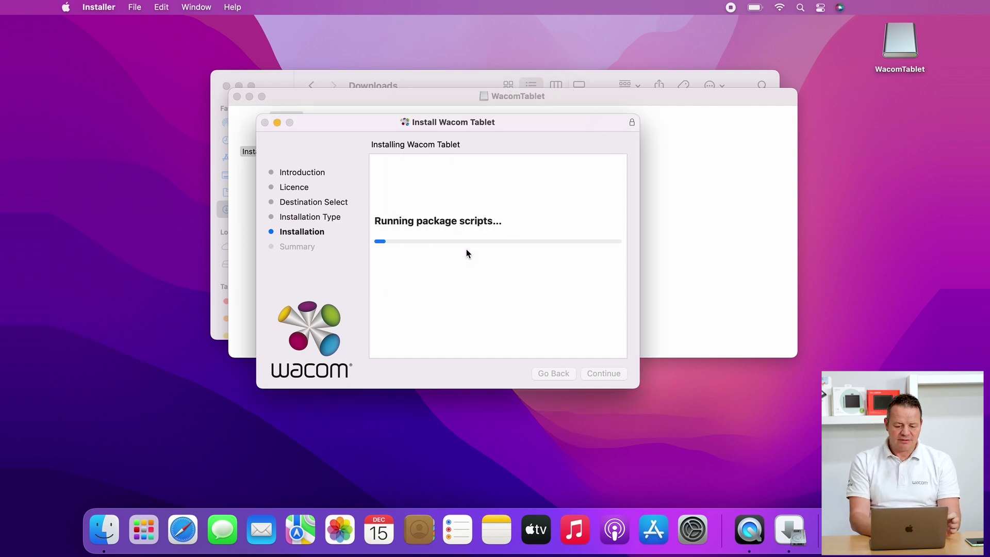
left_click(237, 96)
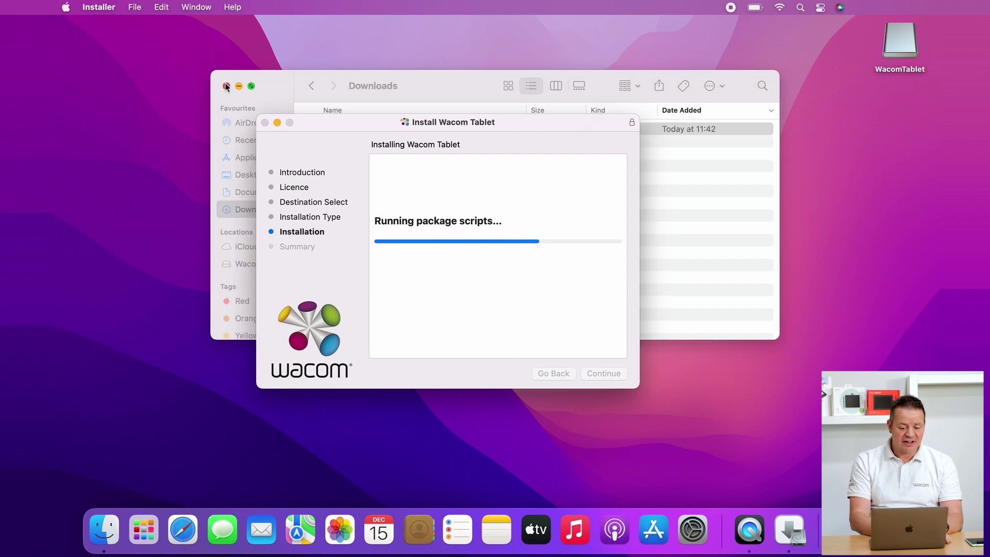
- Close the Downloads window and rearrange the Wacom security warning and accessibility request to see the success message
left_click(227, 85)
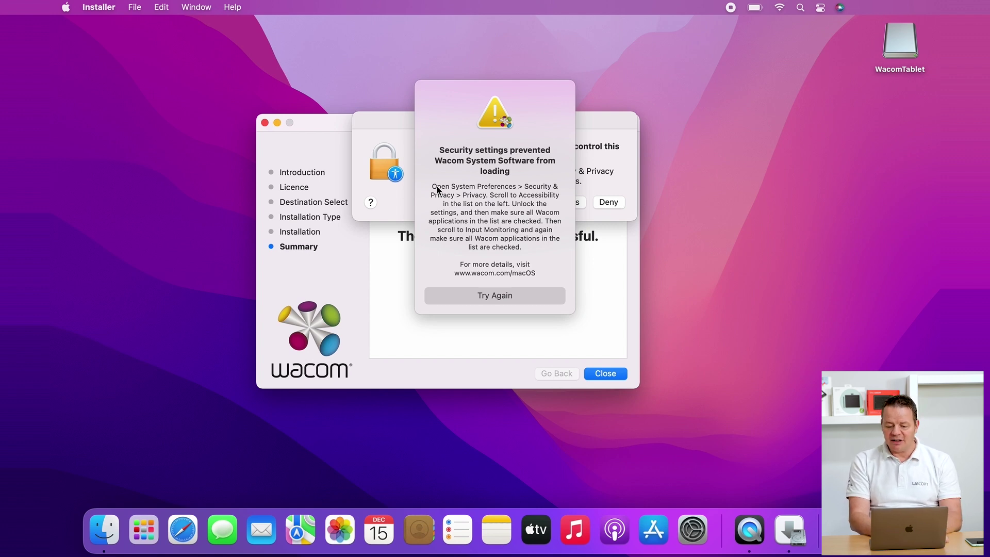
left_click_drag(459, 86, 709, 101)
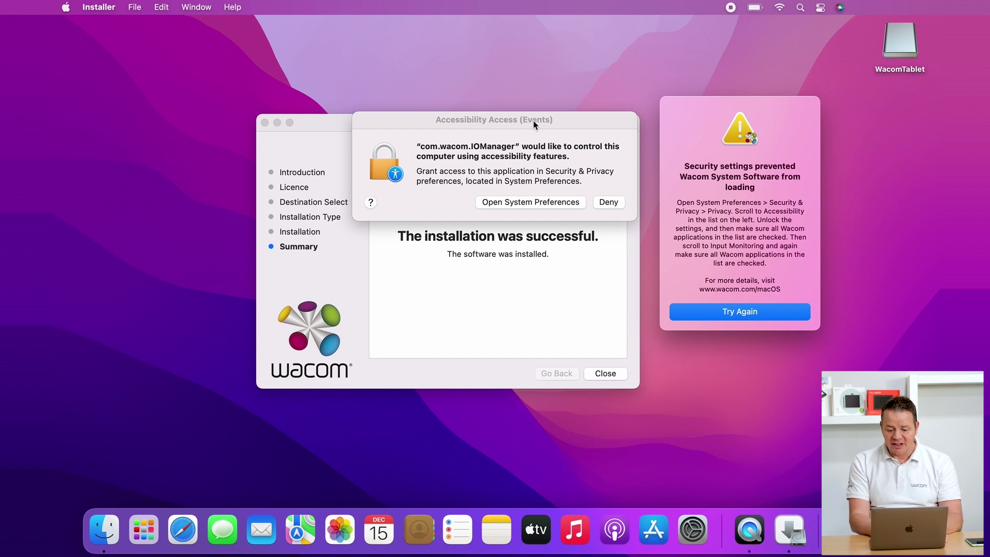
left_click_drag(534, 123, 530, 44)
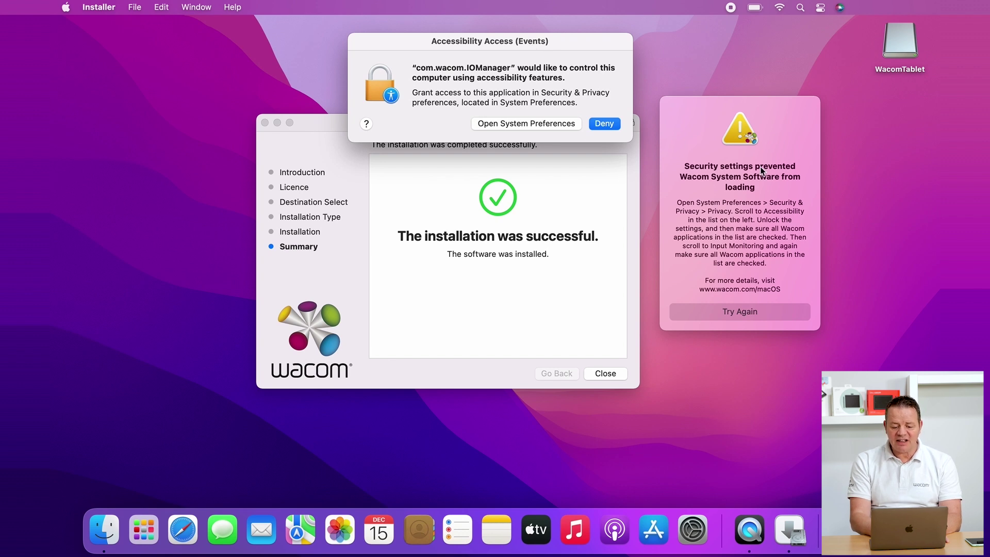
left_click(741, 156)
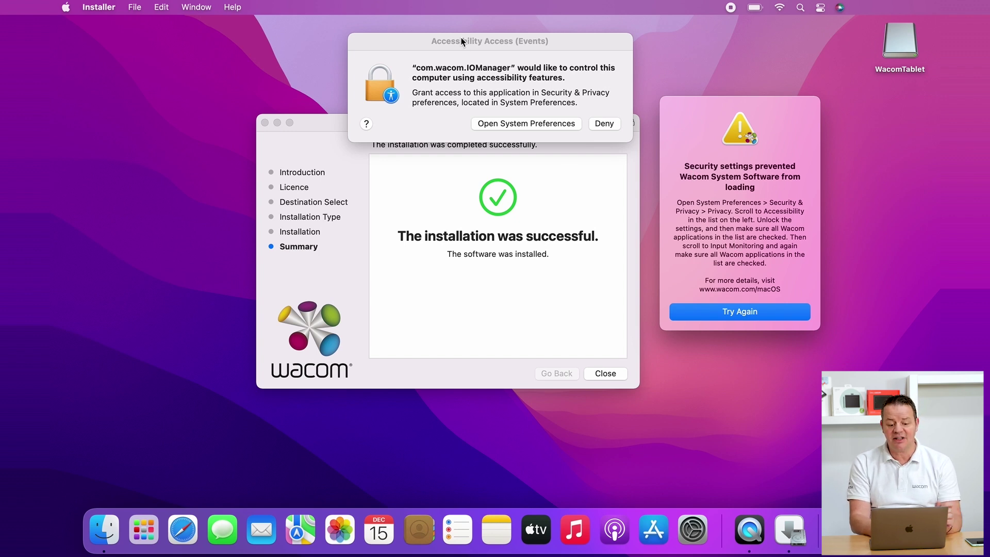
left_click_drag(461, 43, 442, 30)
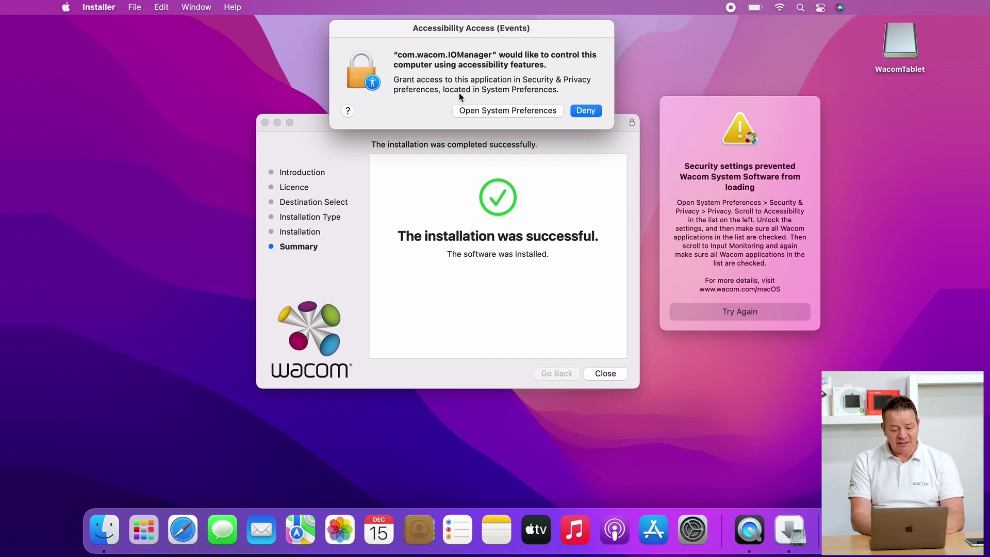
- Close the finished installer, keeping the installer package instead of moving it to the Bin
left_click(606, 372)
left_click(412, 312)
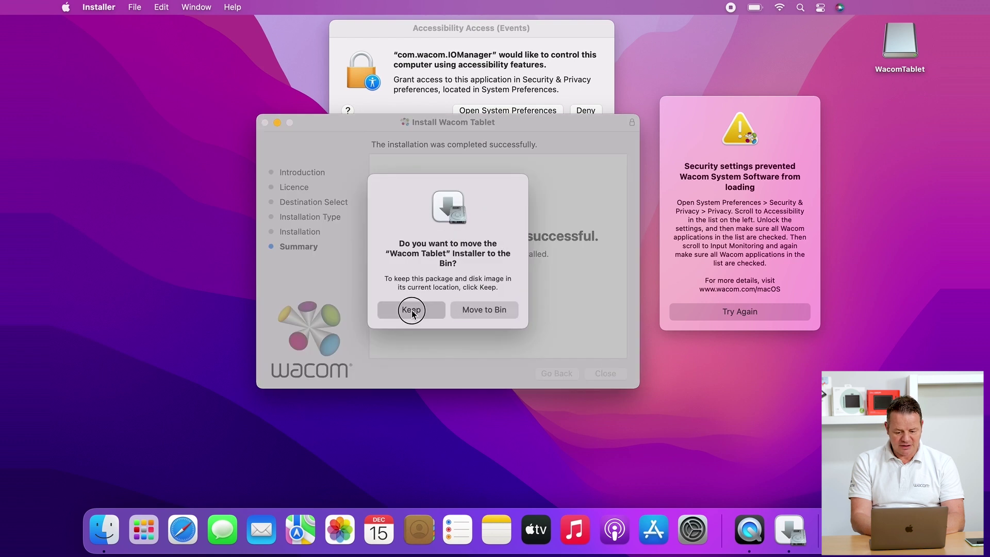
left_click_drag(417, 28, 429, 143)
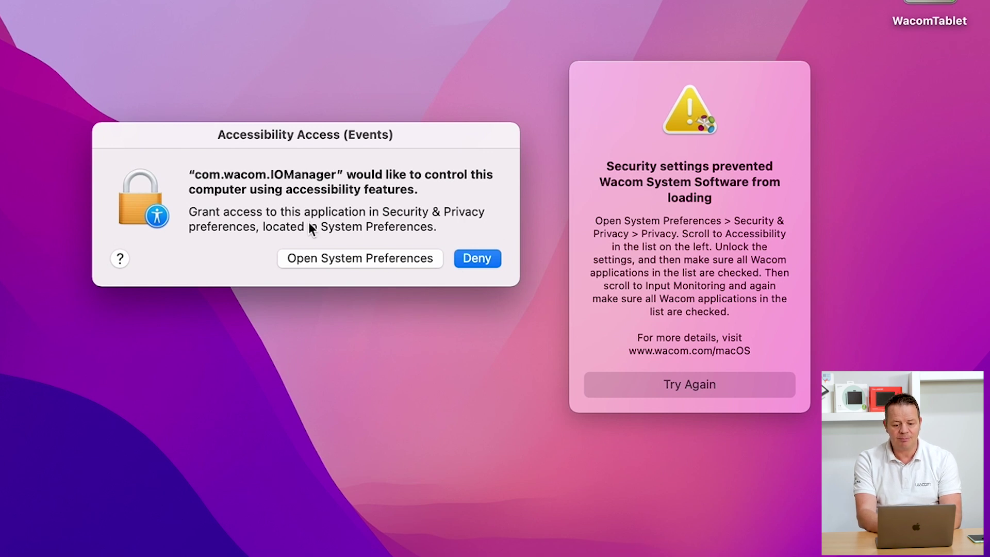
- Open the Accessibility privacy list for the com.wacom.IOManager request
left_click(323, 262)
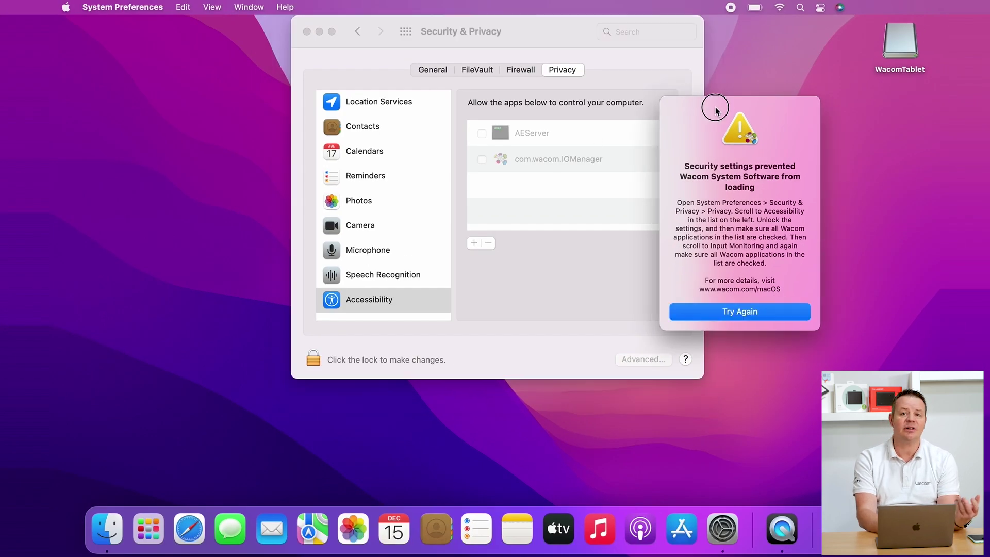
left_click_drag(703, 102, 814, 111)
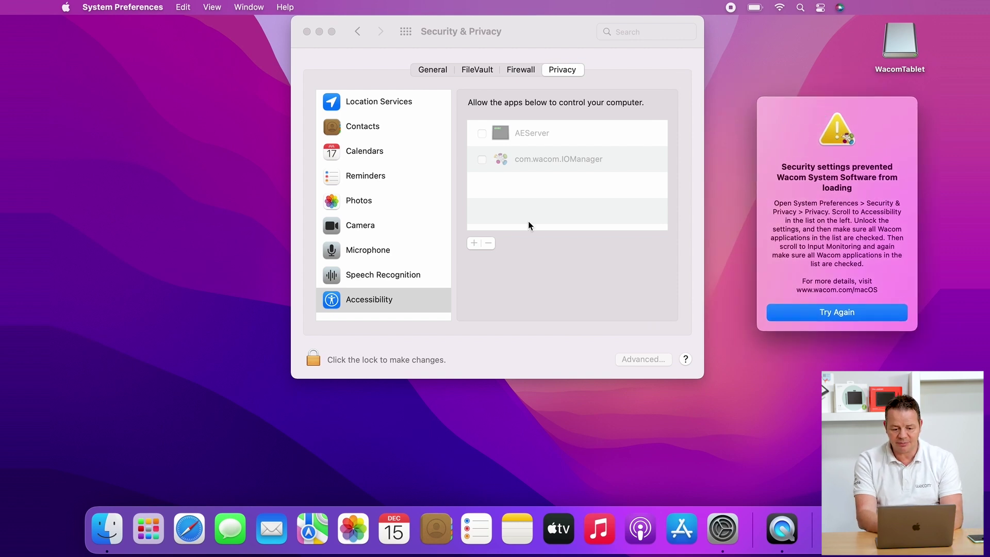
left_click(353, 306)
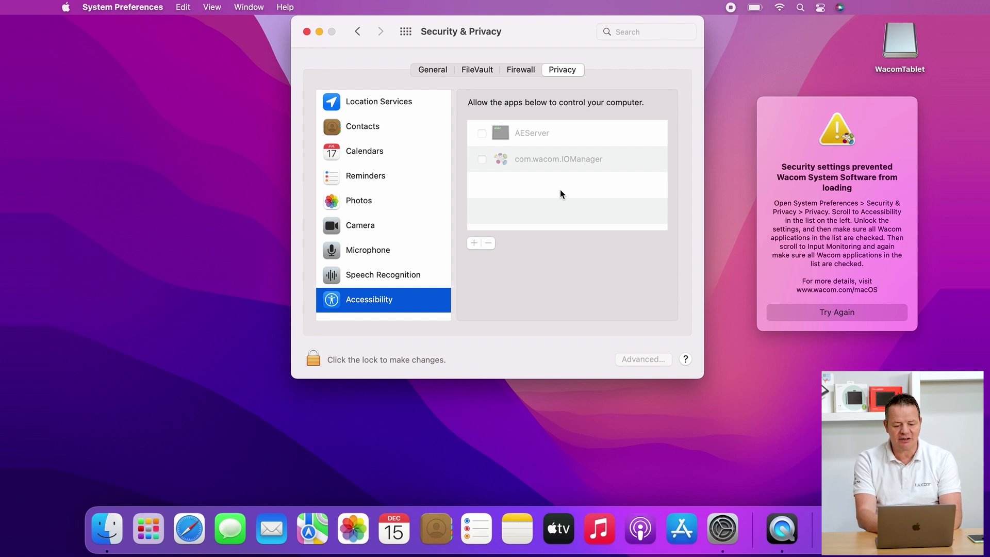
- Unlock the privacy settings with the admin password and tick com.wacom.IOManager
left_click(314, 359)
type("w")
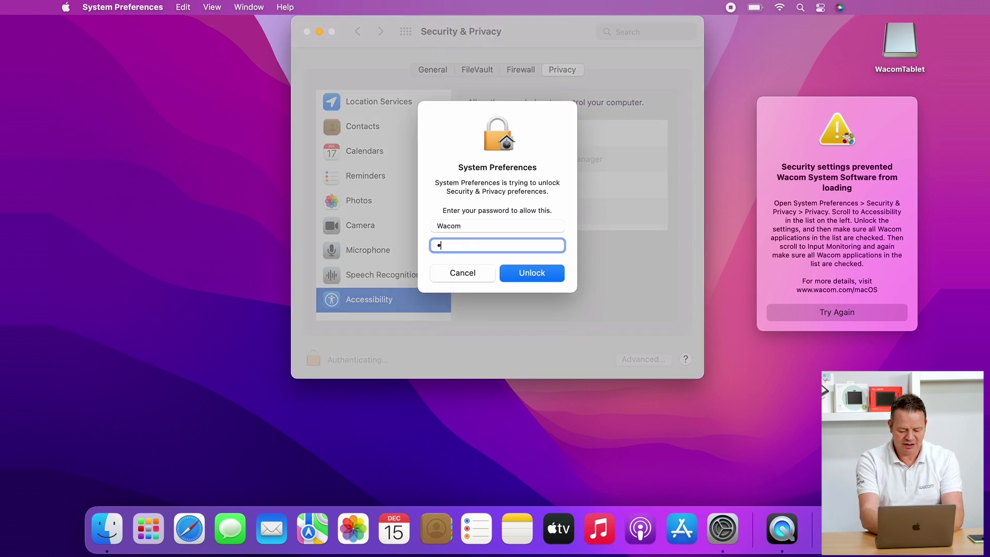
type("acom1")
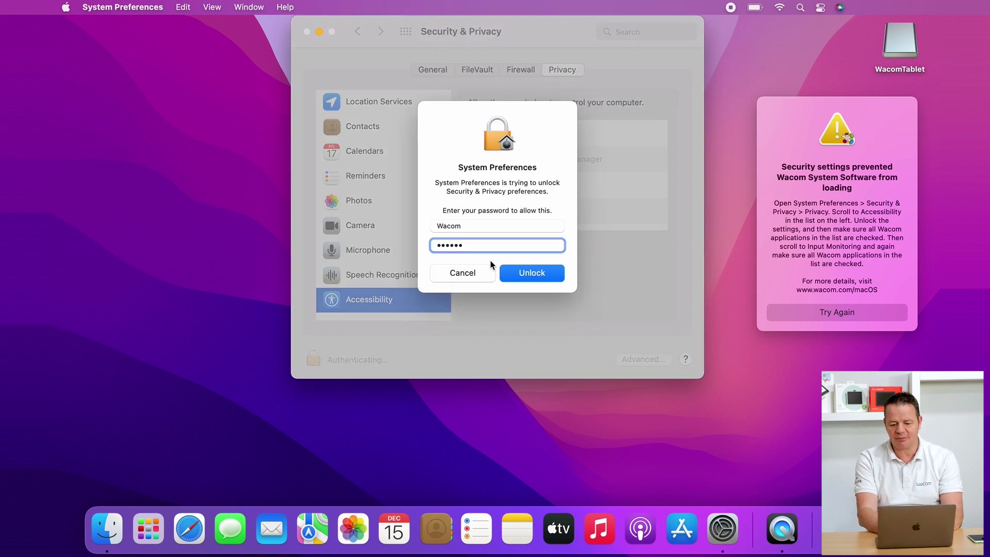
left_click(518, 270)
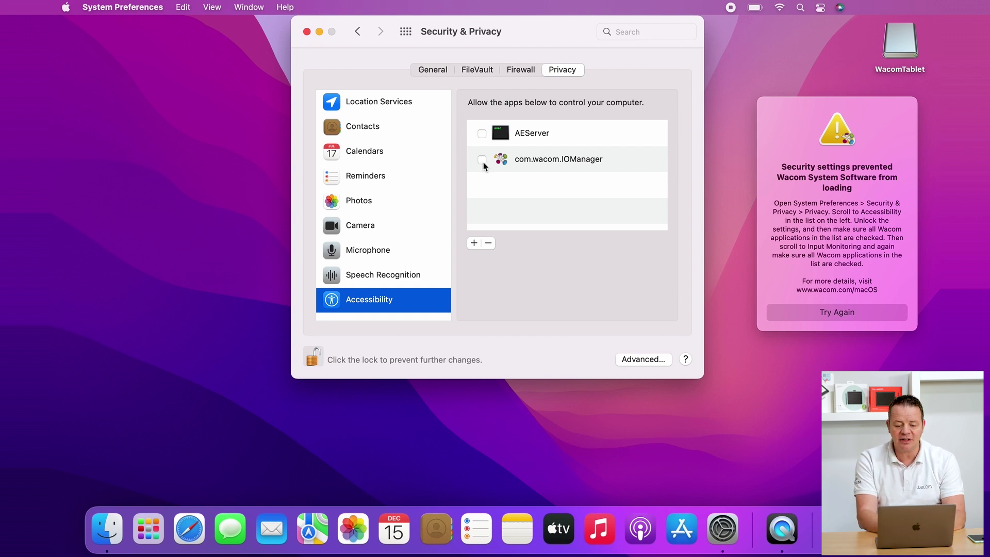
left_click(482, 161)
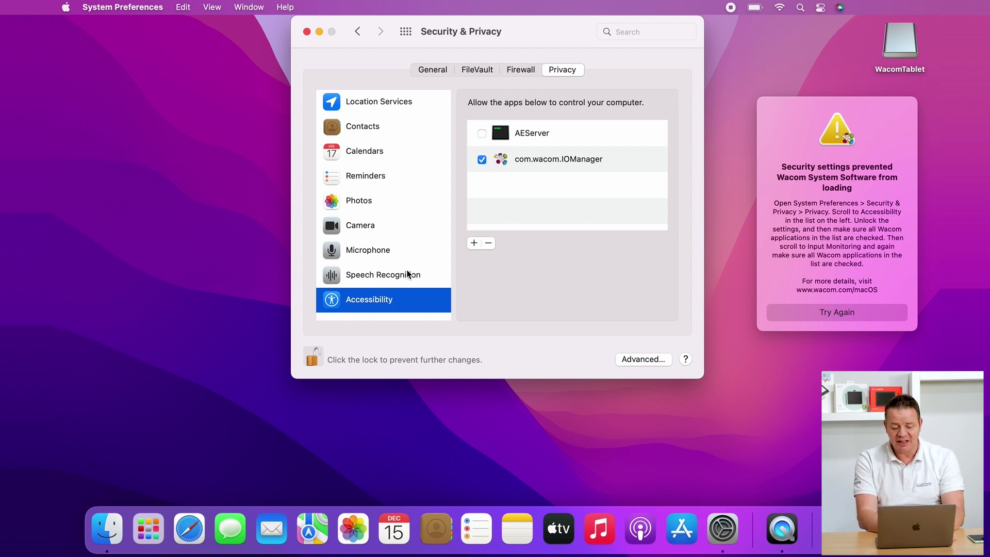
- Close Security & Privacy and open the privacy settings for WacomTabletDriver's keystroke-receiving request
left_click(307, 32)
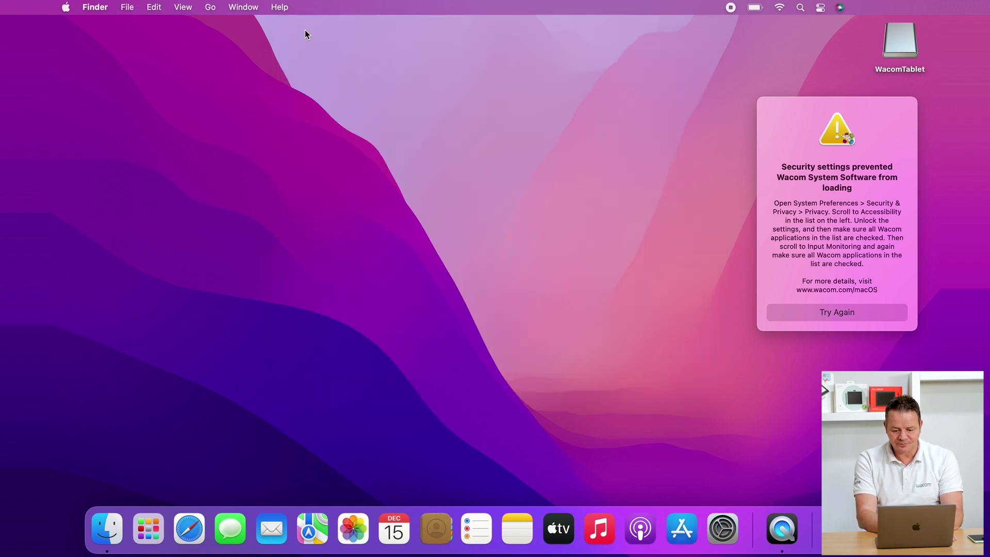
left_click(815, 111)
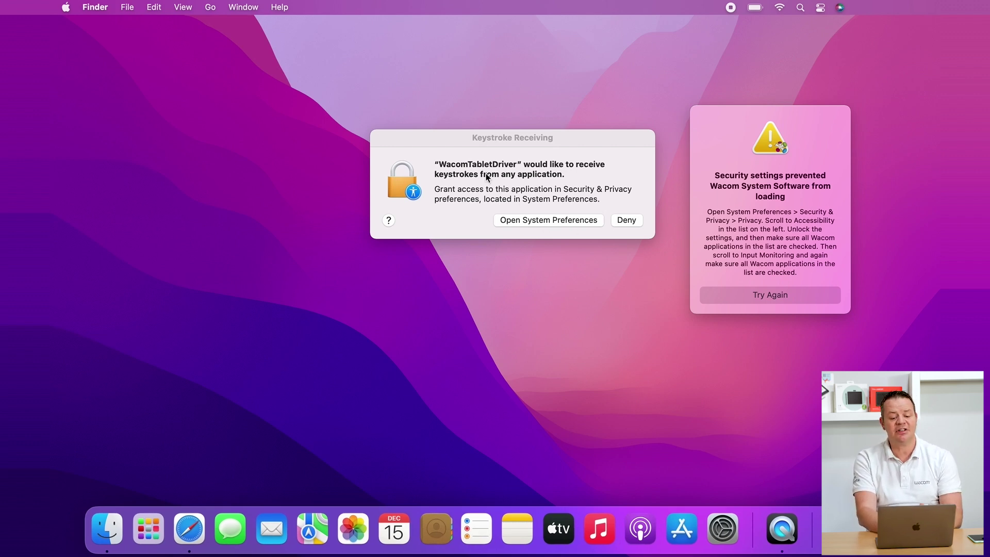
left_click(460, 139)
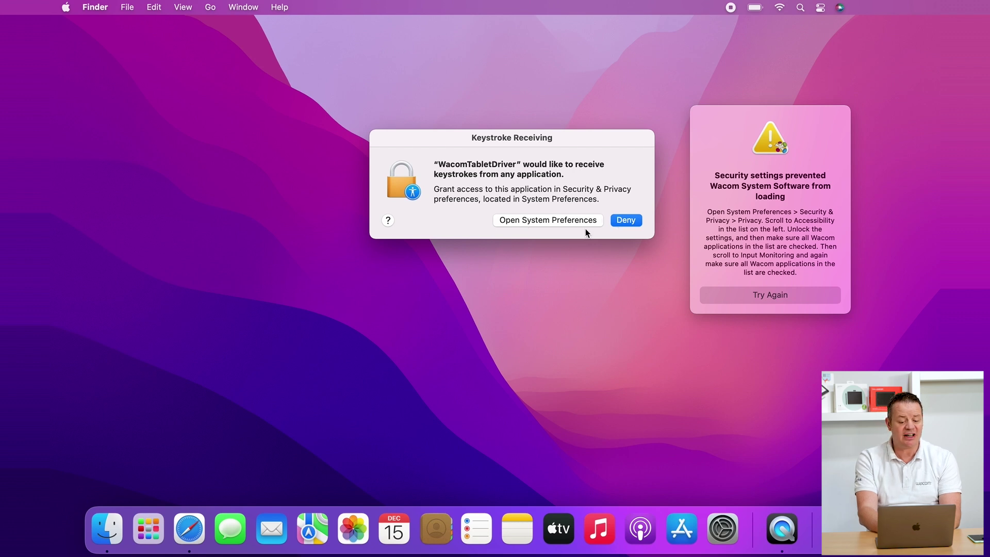
left_click(544, 221)
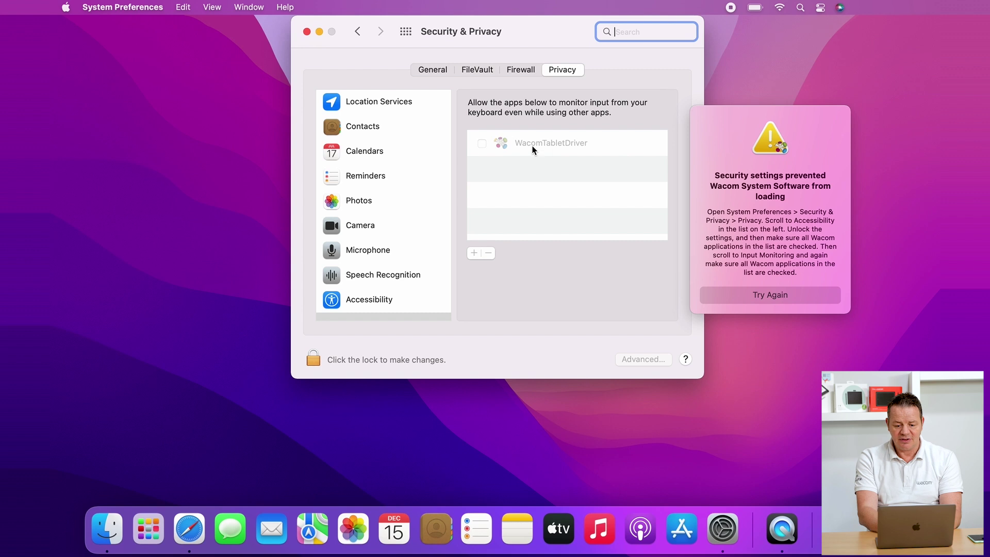
- Unlock Input Monitoring with the admin password and tick WacomTabletDriver
scroll(342, 255, "down", 3)
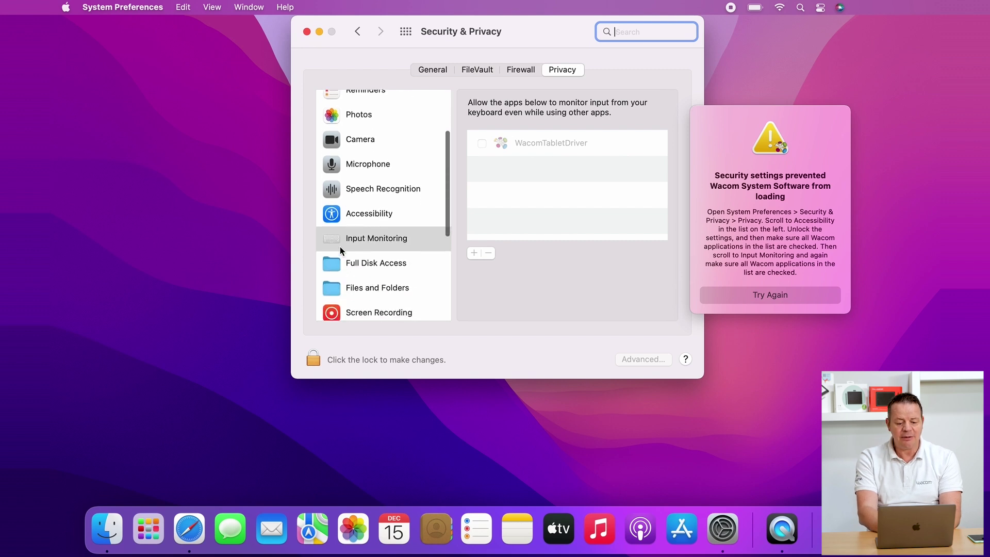
left_click(381, 233)
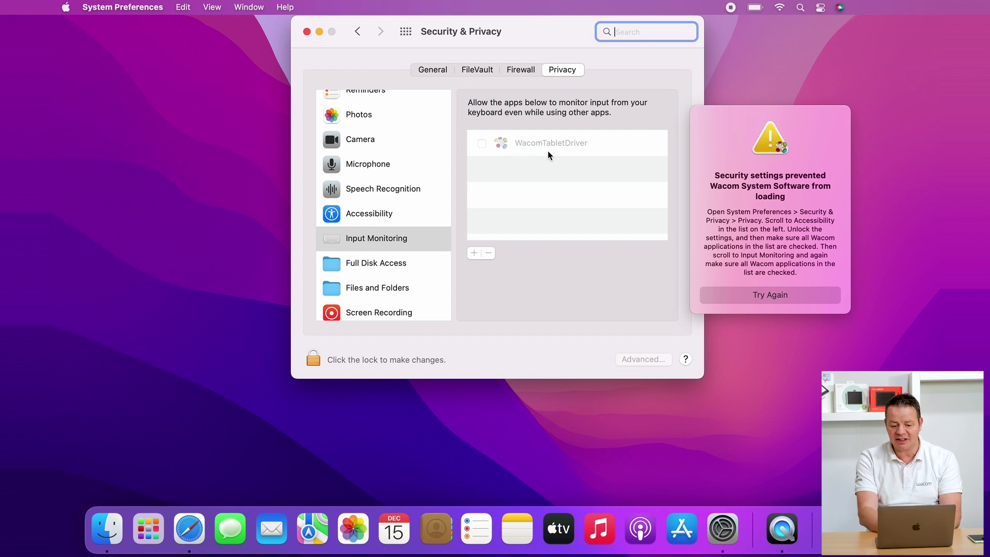
left_click(313, 359)
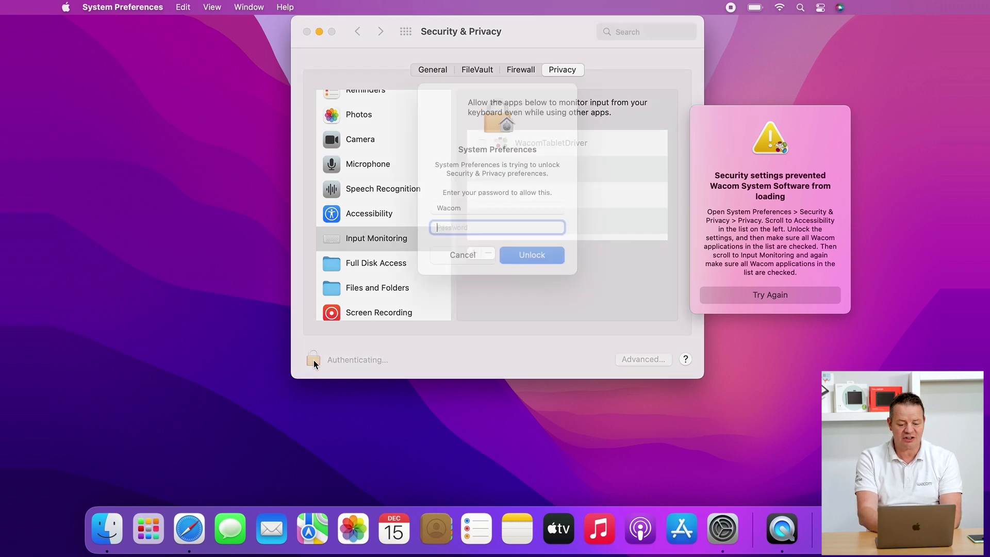
type("******")
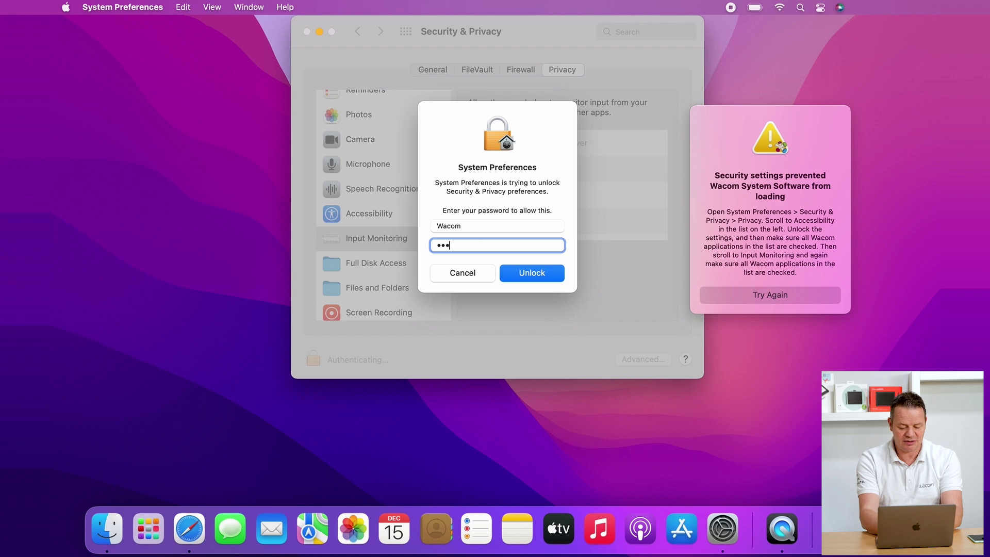
key("Return")
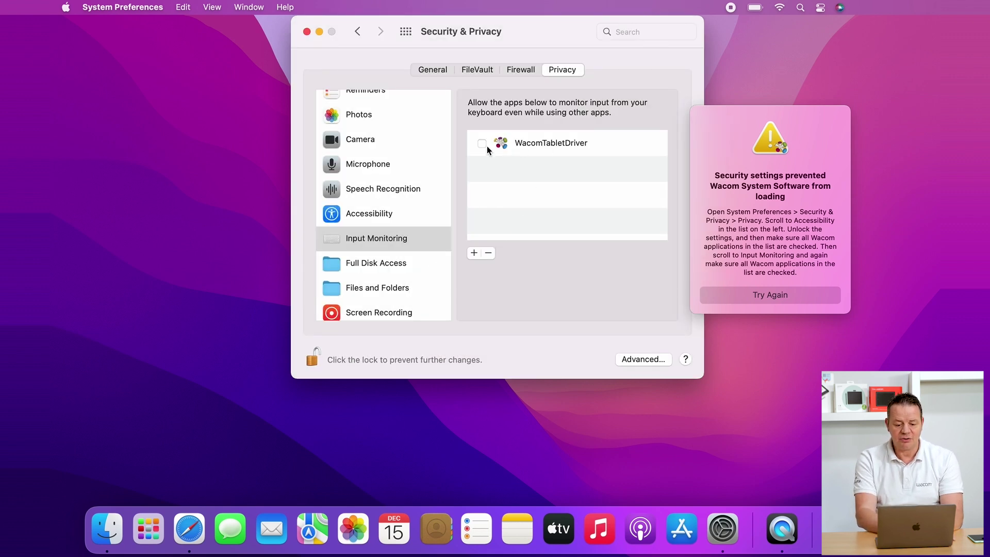
left_click(482, 144)
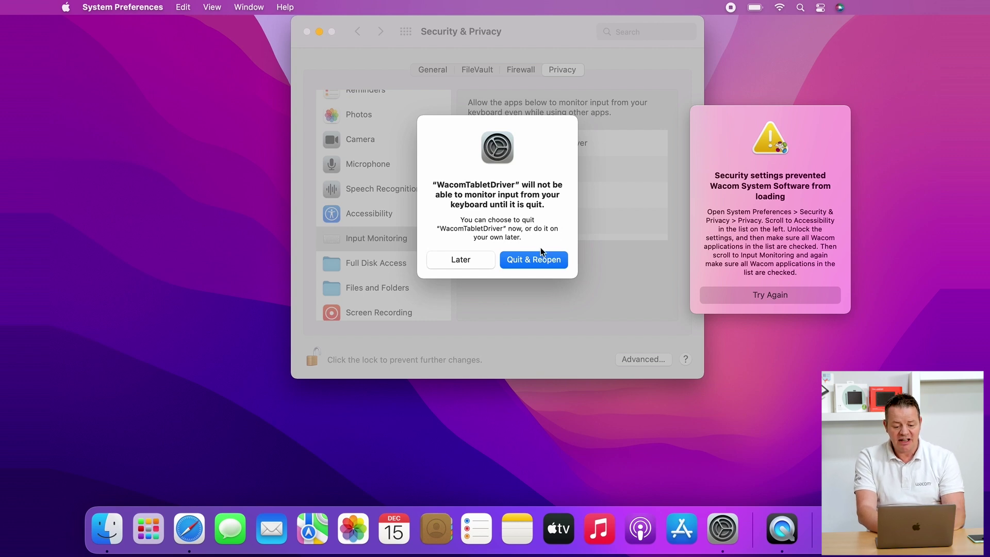
- Quit and reopen WacomTabletDriver, relock the settings, and retry the Wacom security alert
left_click(532, 261)
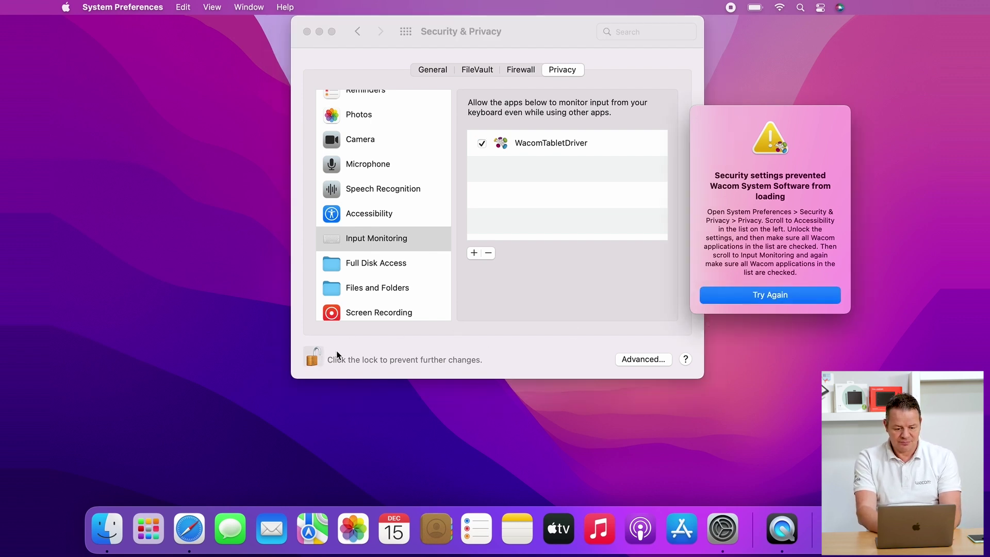
left_click(312, 357)
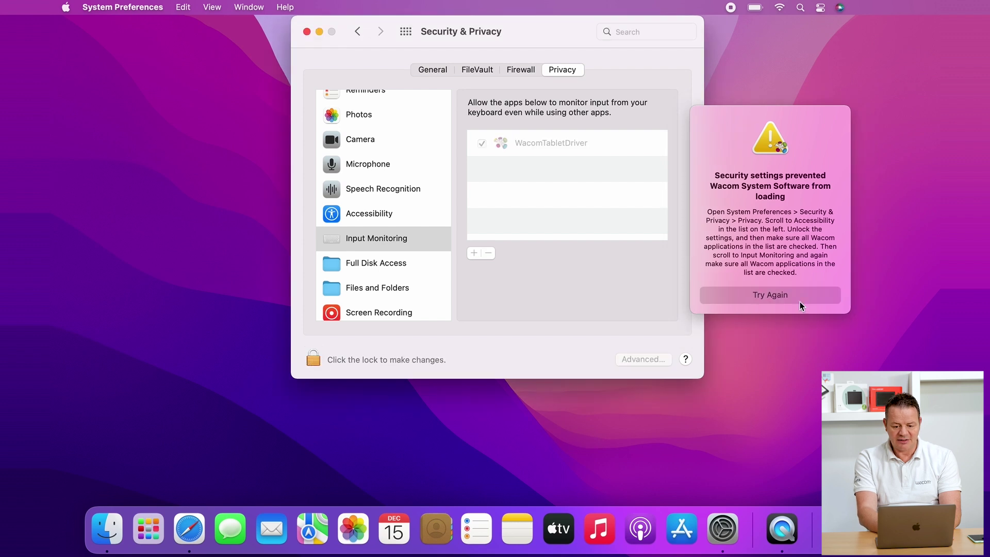
left_click(782, 293)
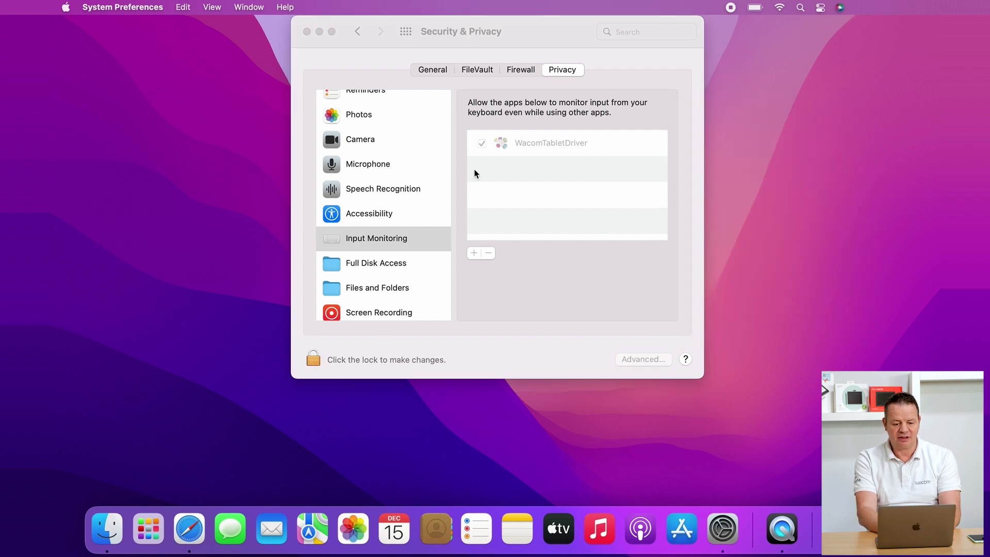
- Close the Security & Privacy window with its red close button
left_click(307, 32)
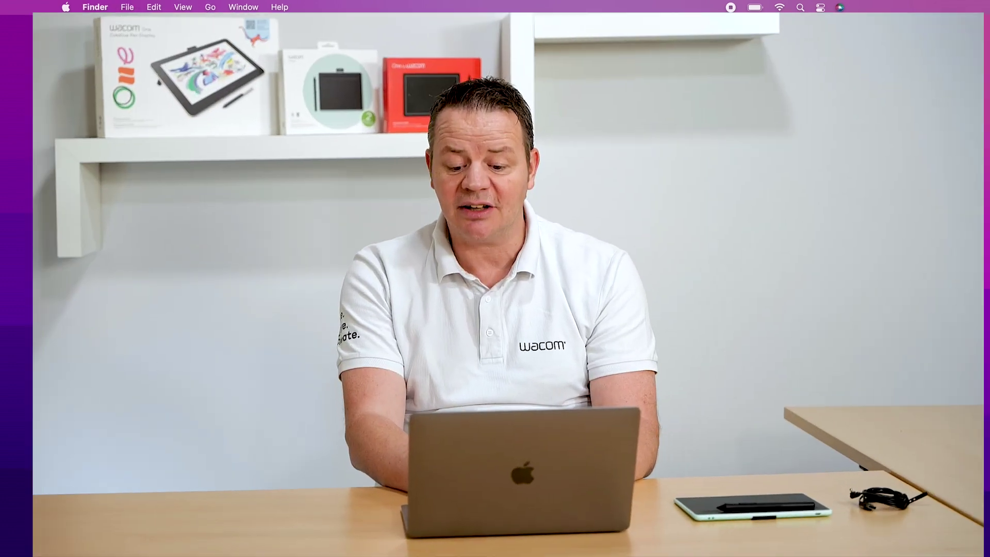